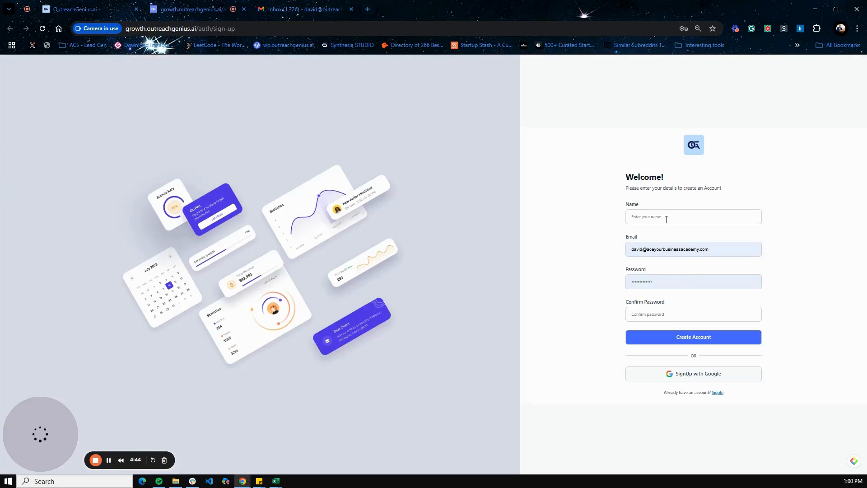
Fill the sign-up form with the account holder's name, email address and matching password
click(666, 219)
text(D)
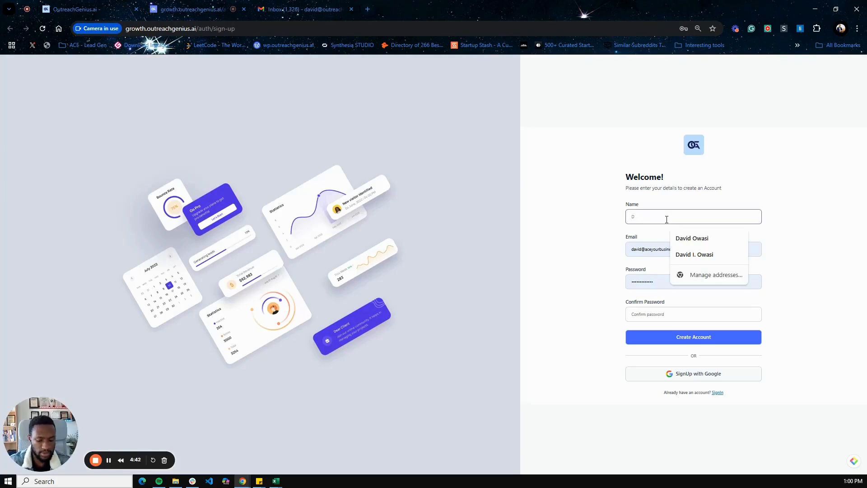
key(BackSpace)
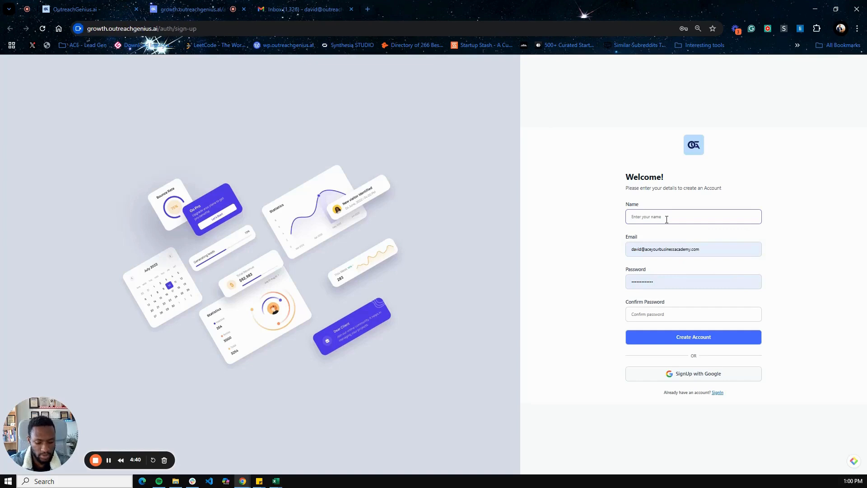
key(Tab)
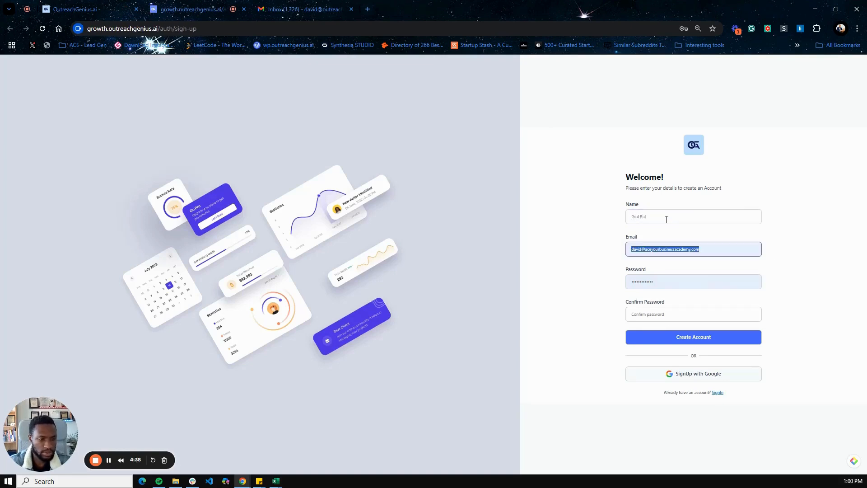
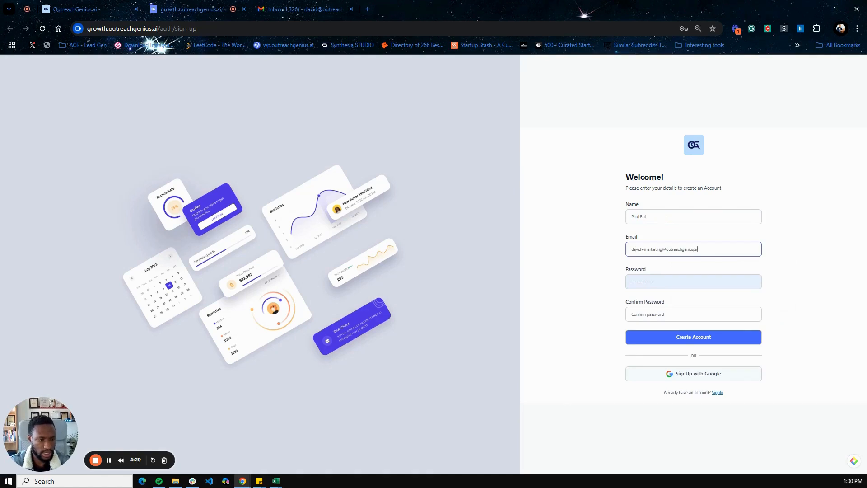
key(Tab)
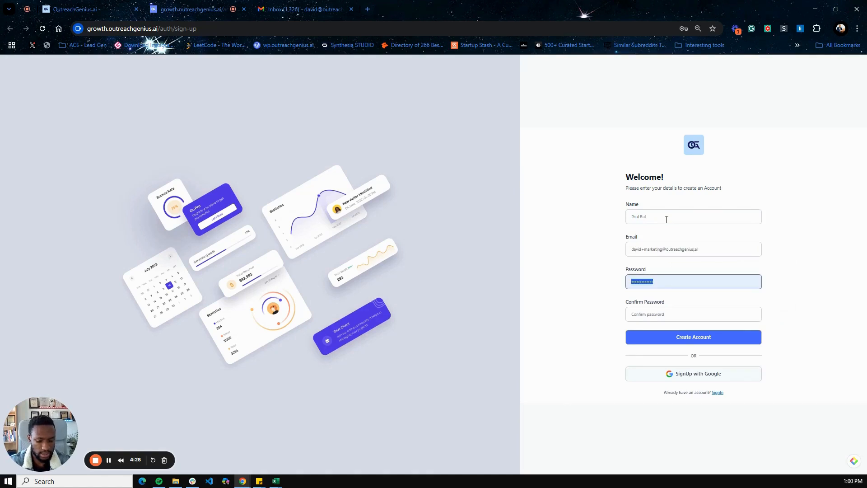
click(670, 313)
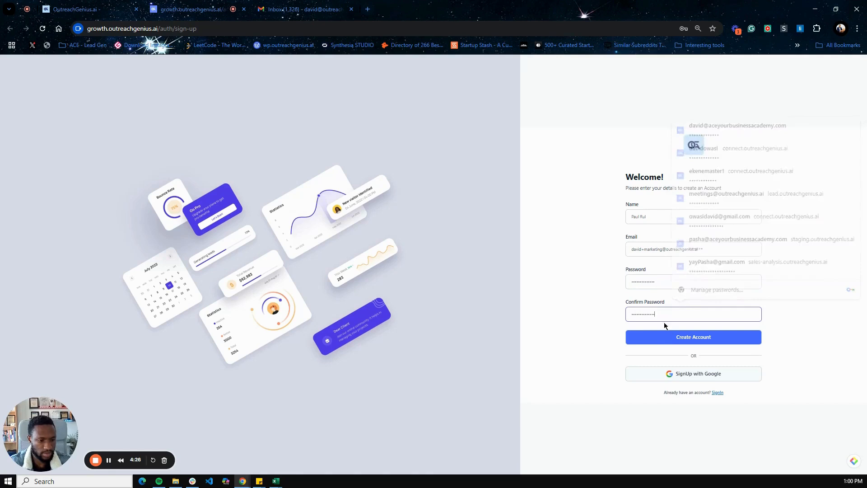
key(ctrl+v)
Create the account and send the verification email to the Gmail inbox
click(683, 338)
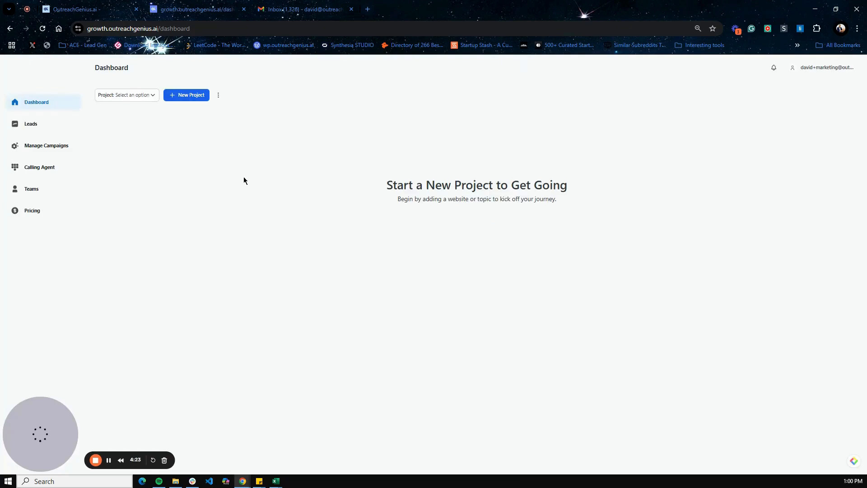
click(431, 253)
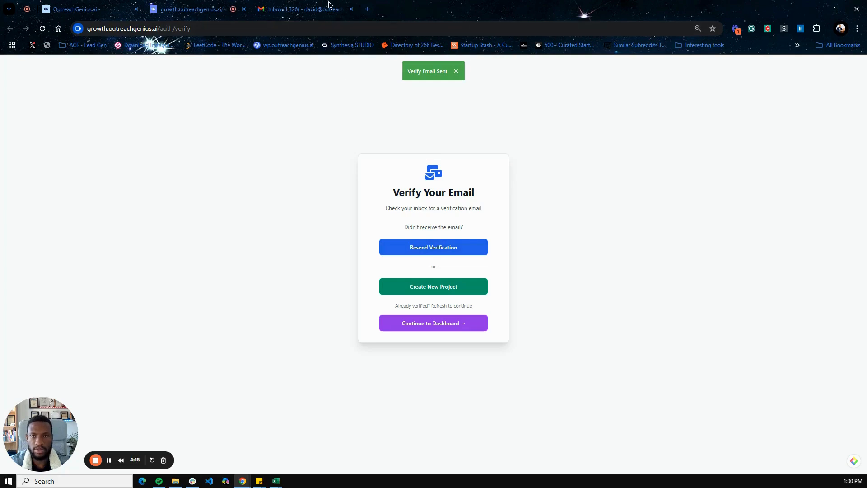
click(296, 8)
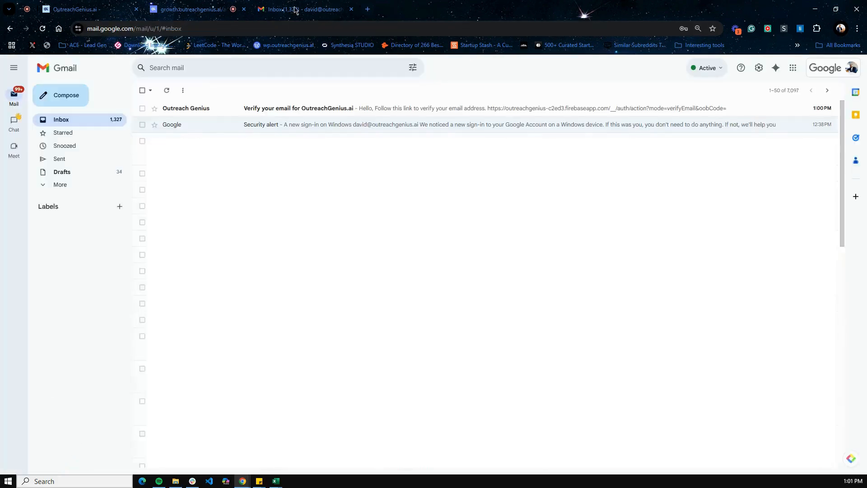
Open the OutreachGenius verification email, follow its link, and return to the Verify Your Email page
click(333, 111)
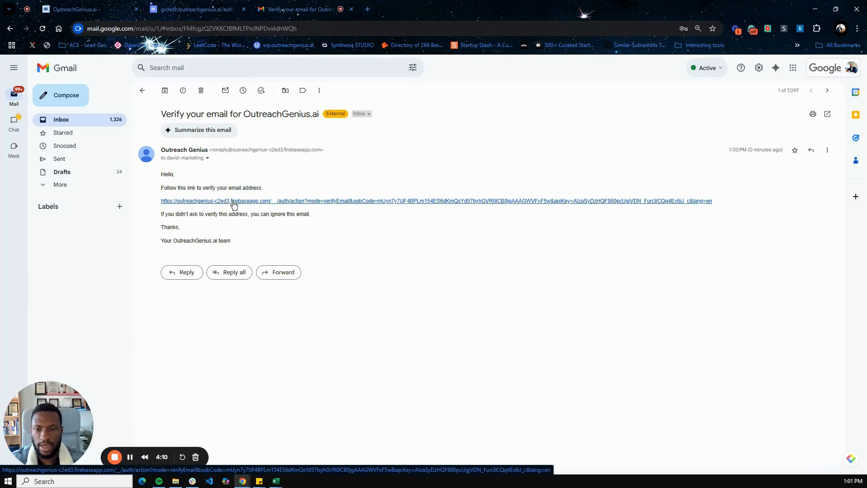
click(265, 202)
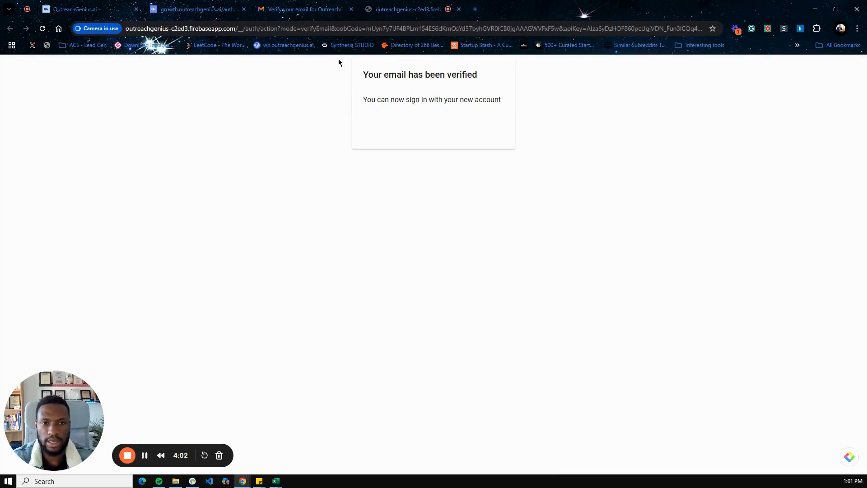
click(205, 9)
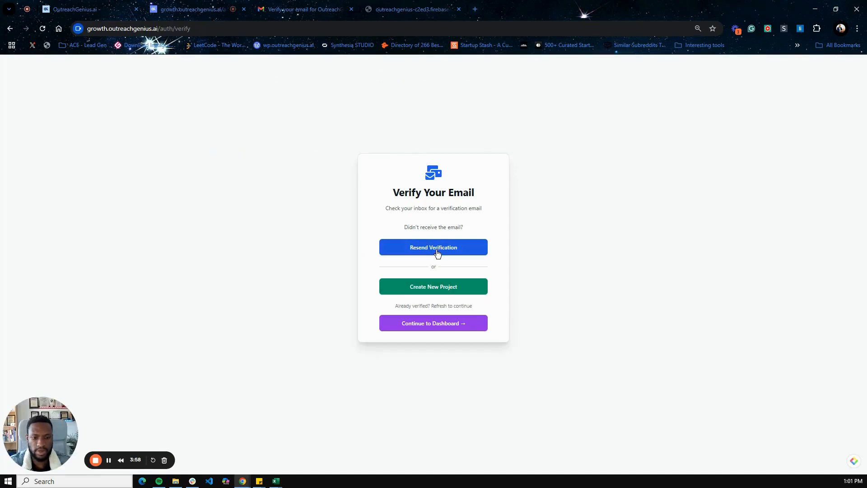
Continue to the dashboard and enter the full name, email address and phone number in Step 1
click(432, 325)
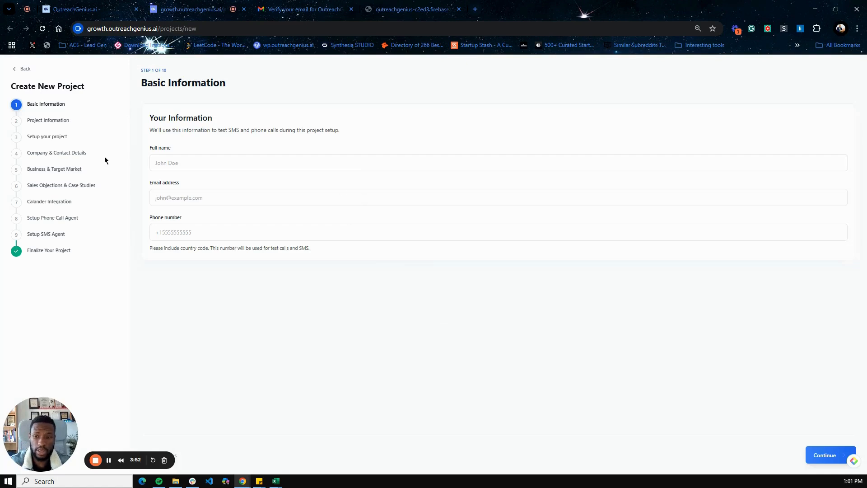
click(170, 164)
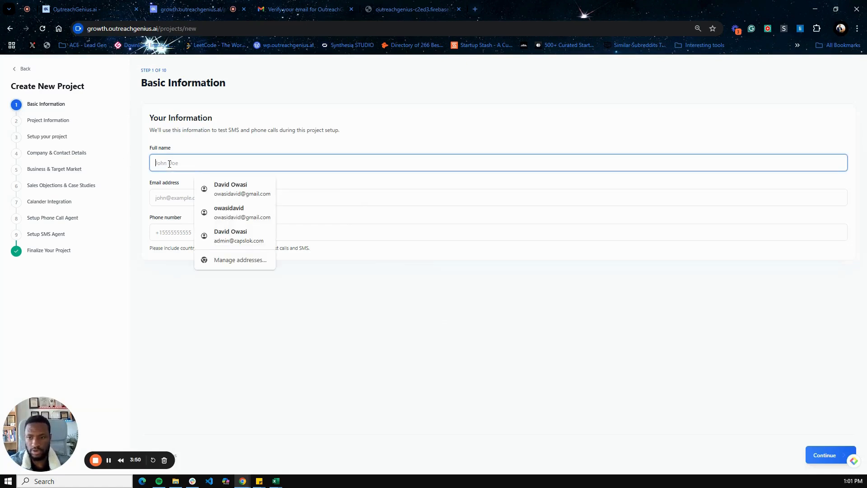
text(Davi)
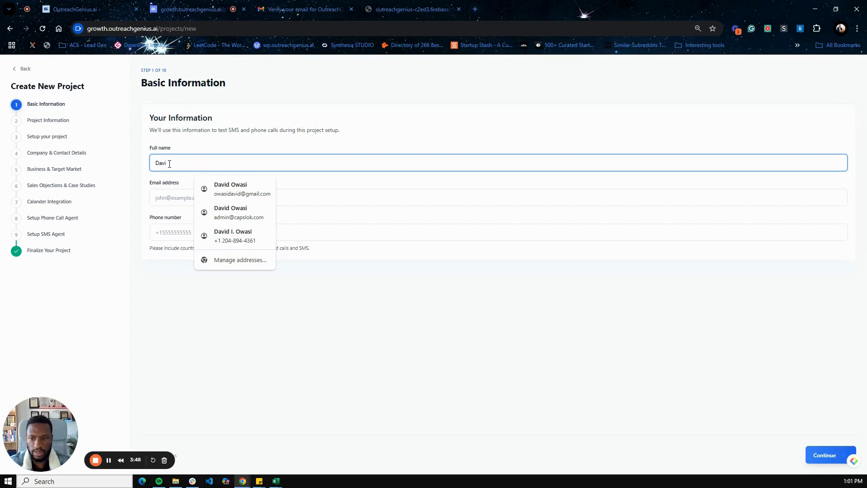
key(BackSpace)
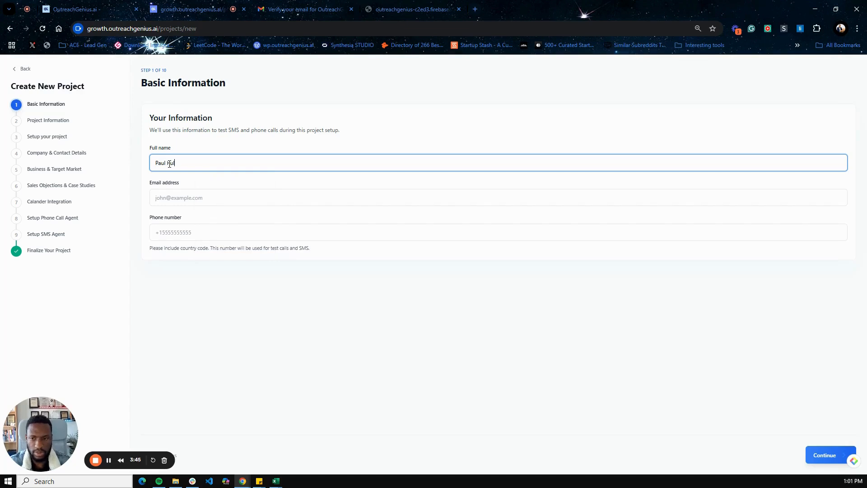
key(Tab)
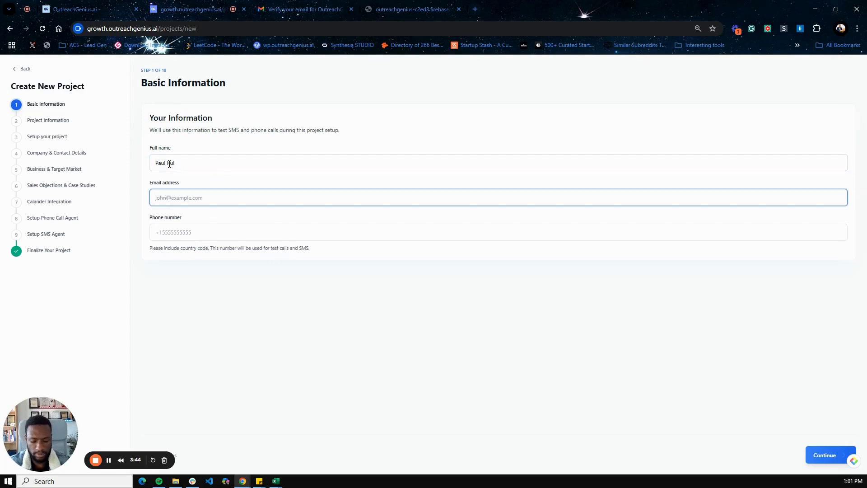
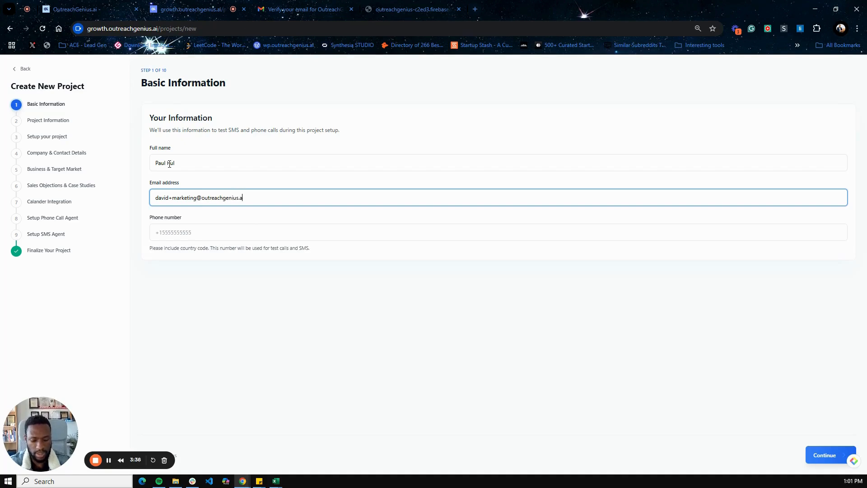
key(Tab)
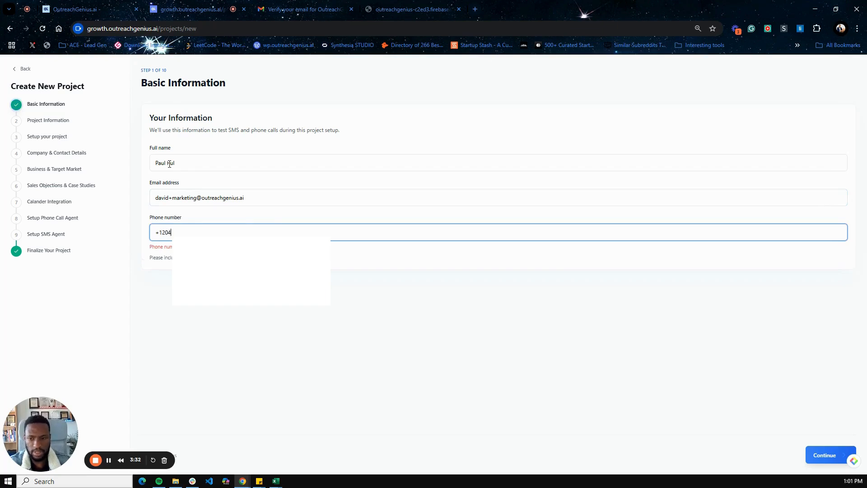
key(Tab)
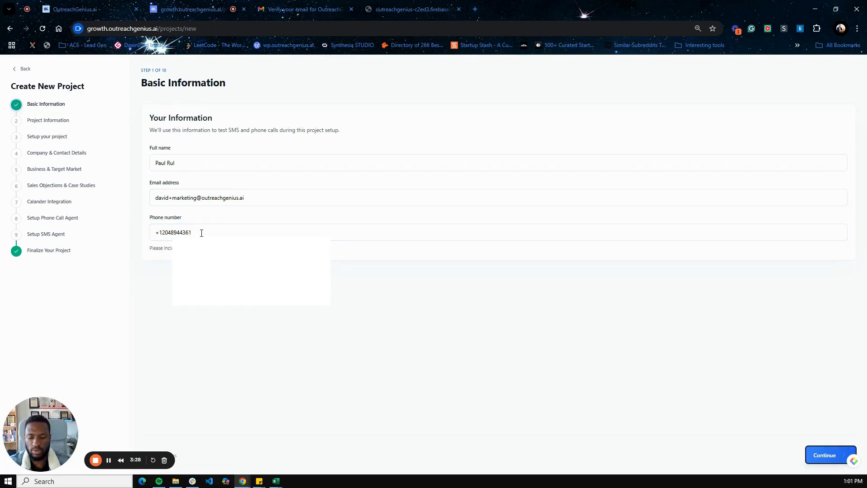
Name the project 'Start project' with the description 'Beginning the pro'
click(818, 454)
click(227, 163)
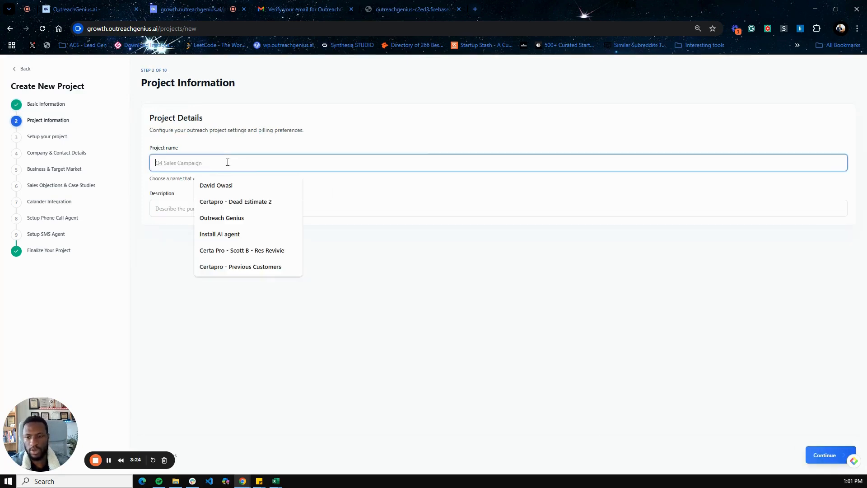
text(St)
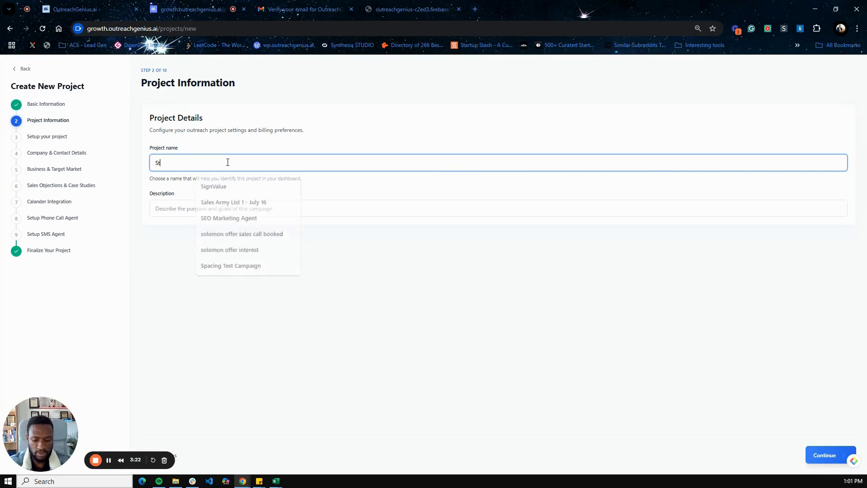
text(art project)
key(Tab)
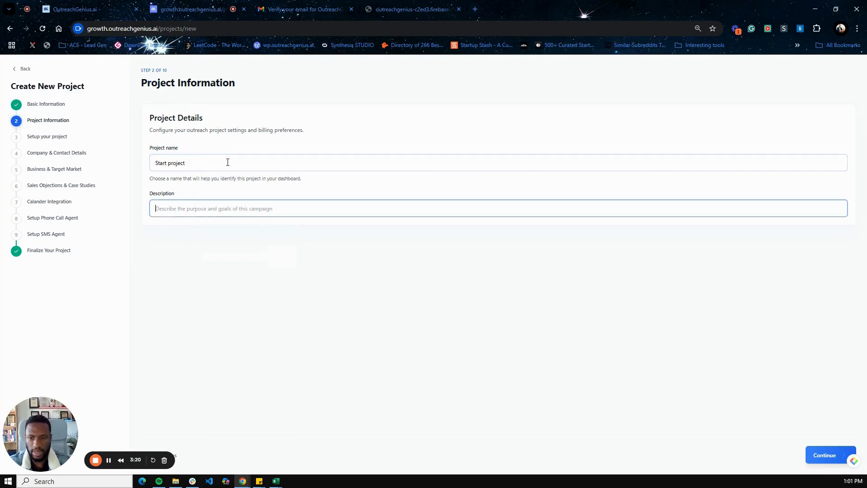
text(Beginning the project)
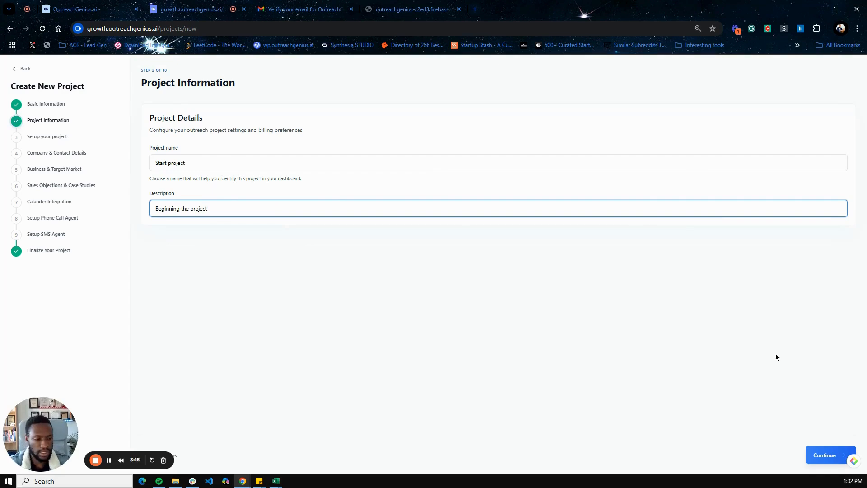
Advance to the Company & Contact Details step, ready for the company name
click(825, 455)
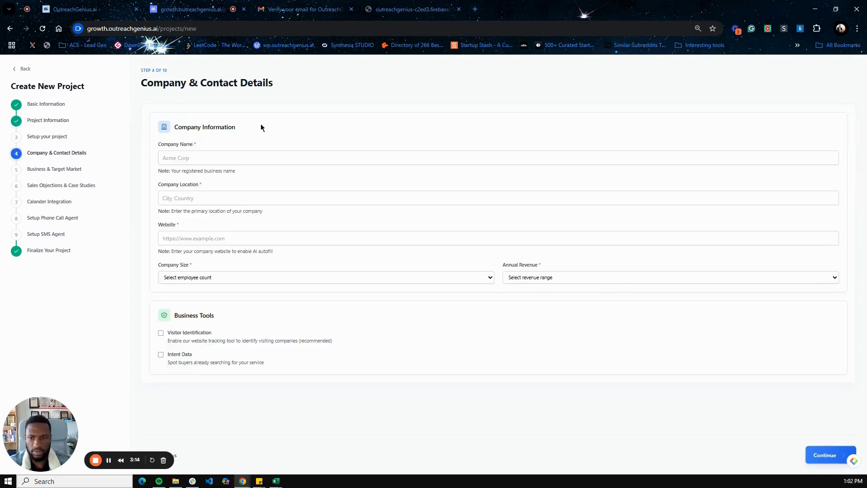
click(187, 157)
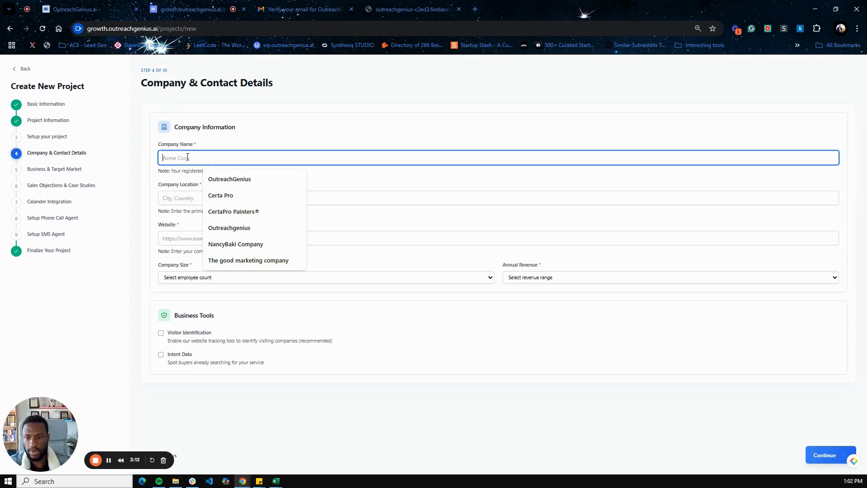
click(481, 11)
Search Google for 'painting company'
text(painti)
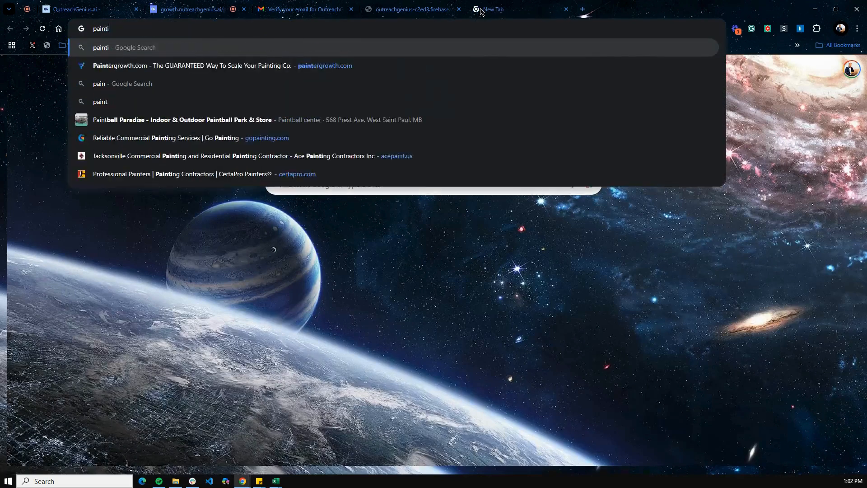
text(ng omb)
key(BackSpace)
key(BackSpace)
key(BackSpace)
text(com)
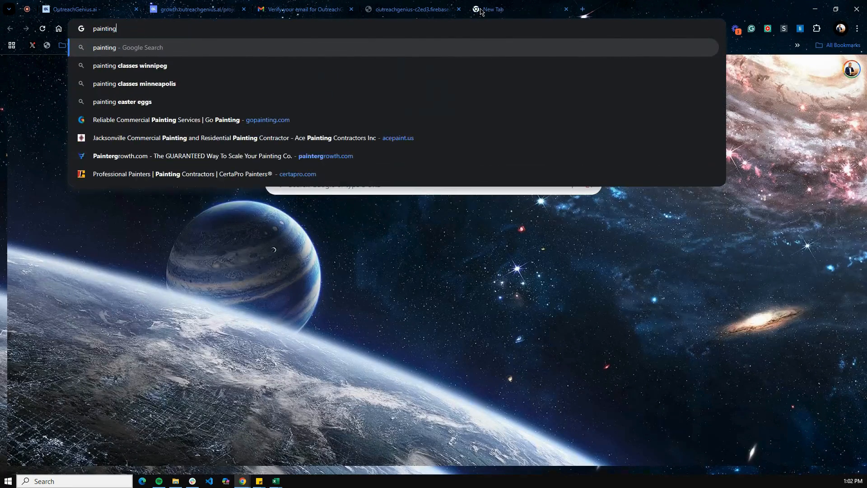
text(pany)
key(Return)
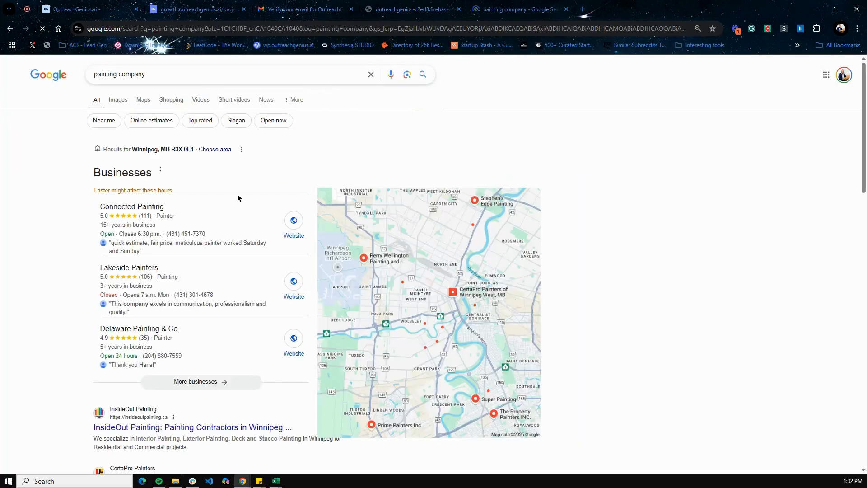
Open Connected Painting's website, copy its URL, and return to the project form
click(294, 222)
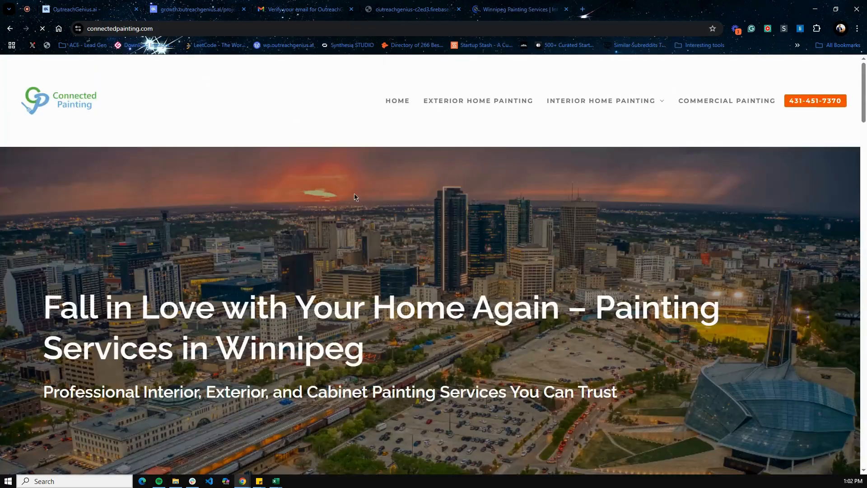
scroll(305, 265, down, 6)
scroll(305, 265, up, 5)
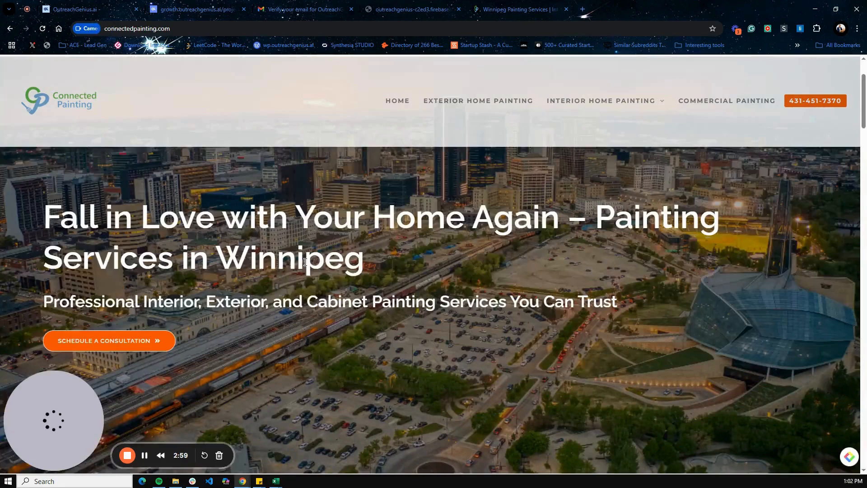
scroll(304, 259, down, 9)
scroll(304, 259, up, 1)
click(167, 31)
key(ctrl+c)
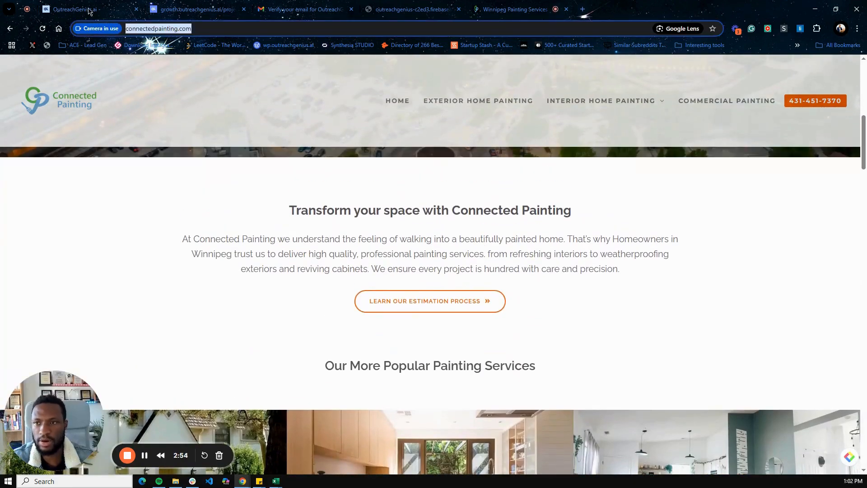
click(168, 9)
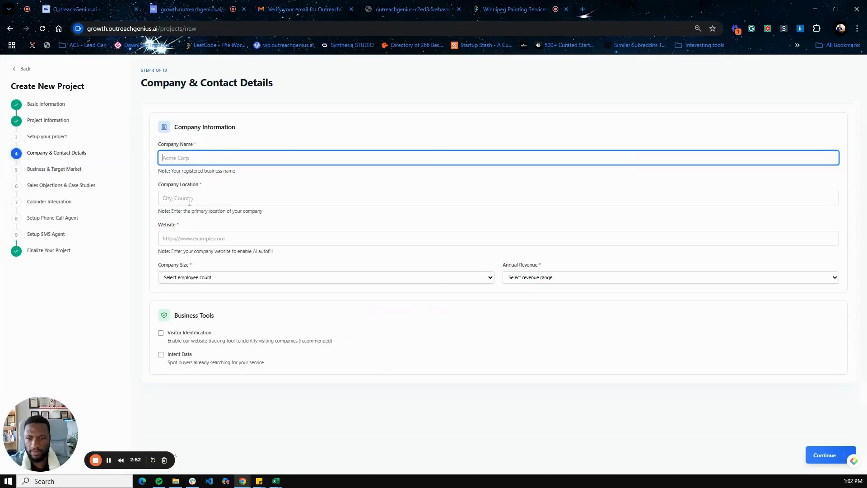
Enter the company name 'Connect', paste the website, and run AI Autofill
click(194, 156)
text(Connect)
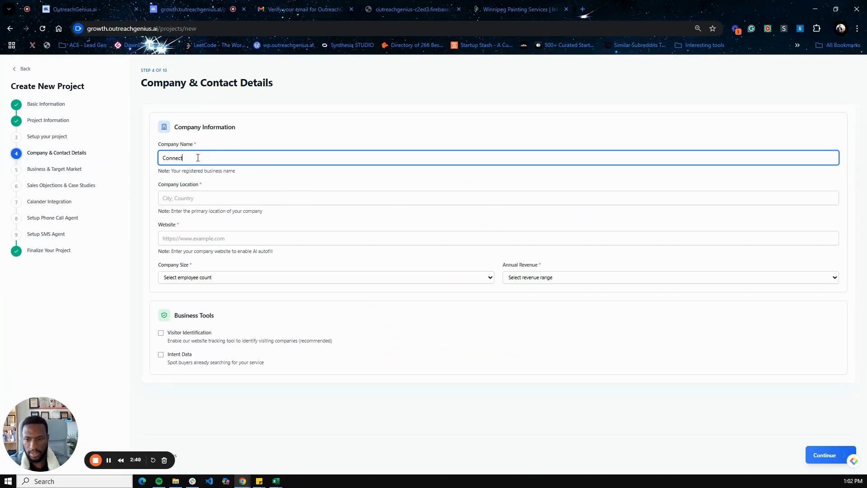
click(219, 238)
key(ctrl+v)
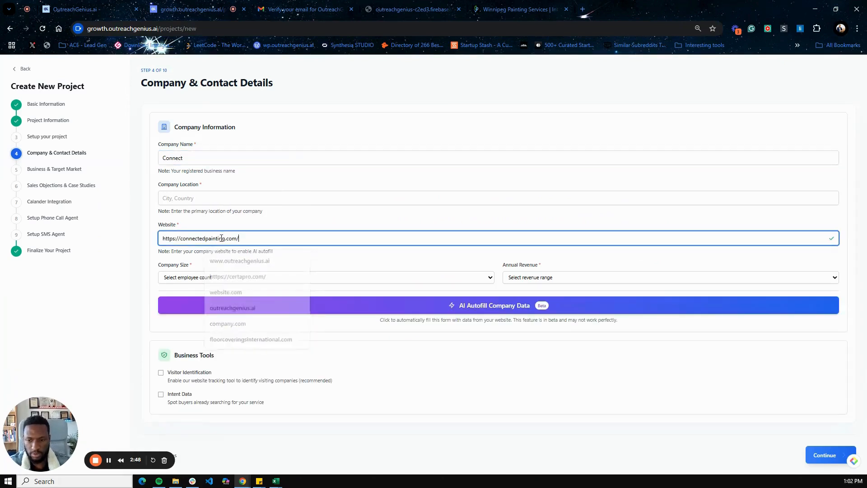
click(490, 311)
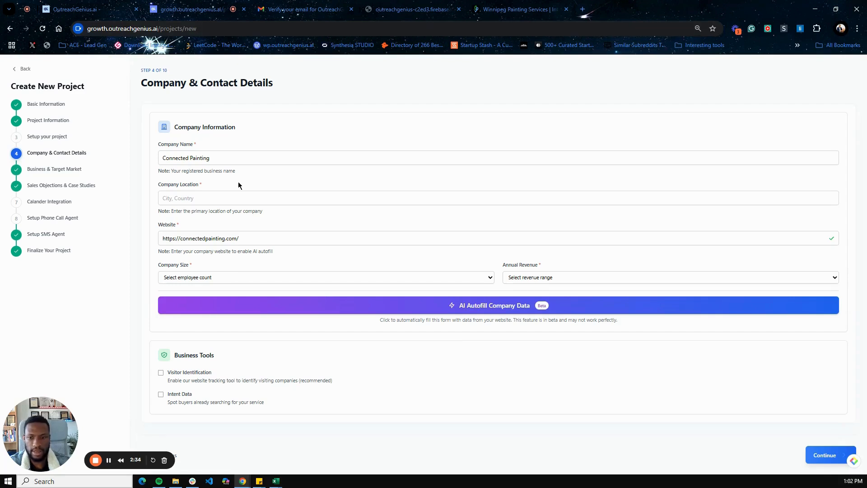
Set location Winnipeg, Manitoba, 1-10 employees, $0 - $1 Million revenue, and continue
click(232, 199)
text(Win)
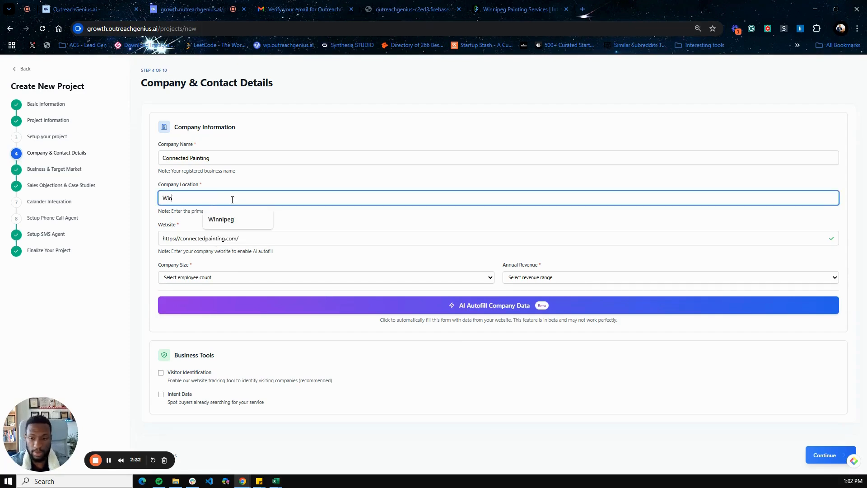
text(nipeg, Manitoba)
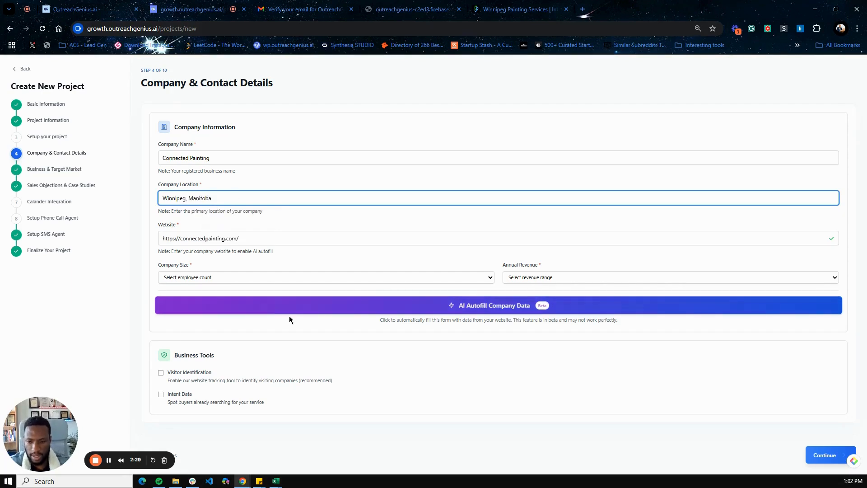
click(433, 276)
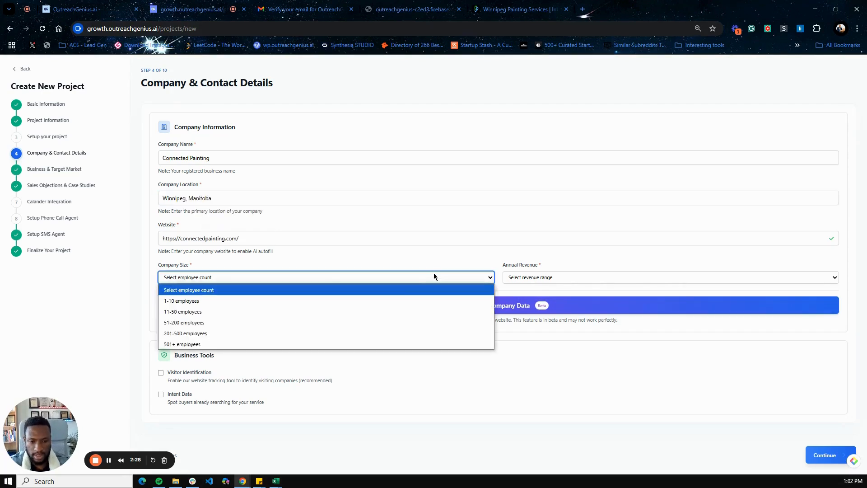
click(433, 300)
click(562, 280)
click(540, 301)
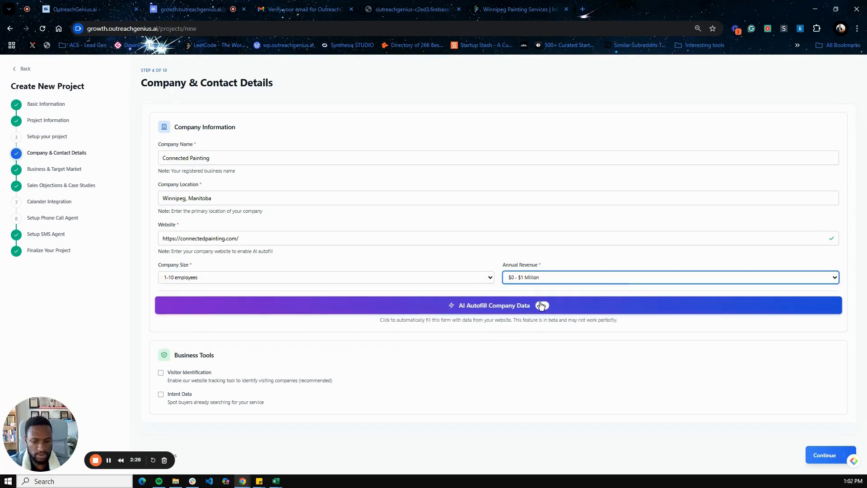
click(817, 456)
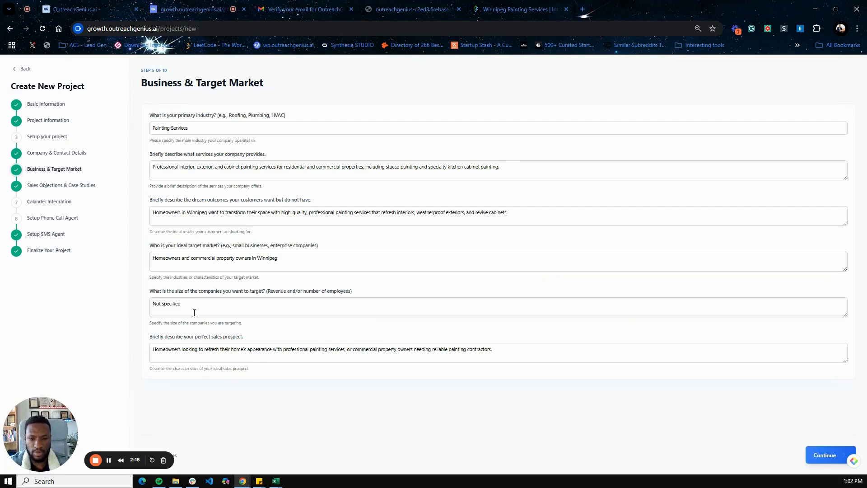
Accept the target market, expand the Main Objections box to read it, and continue to step 7
click(823, 457)
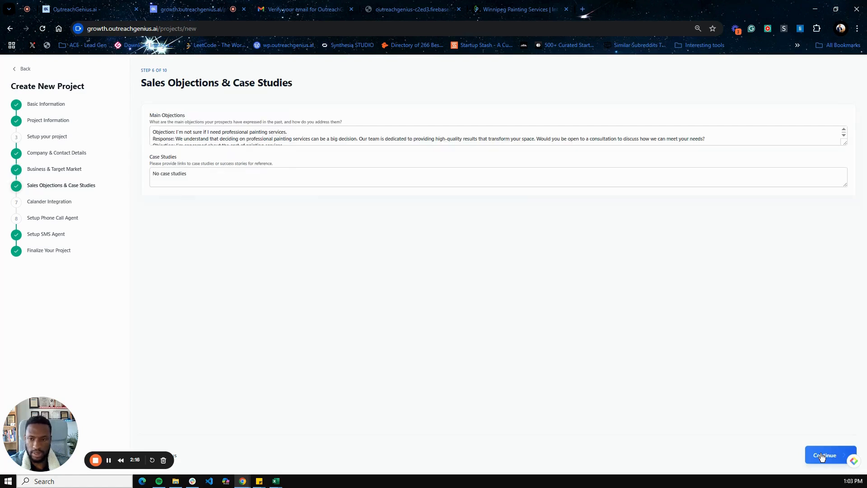
drag(842, 144, 843, 198)
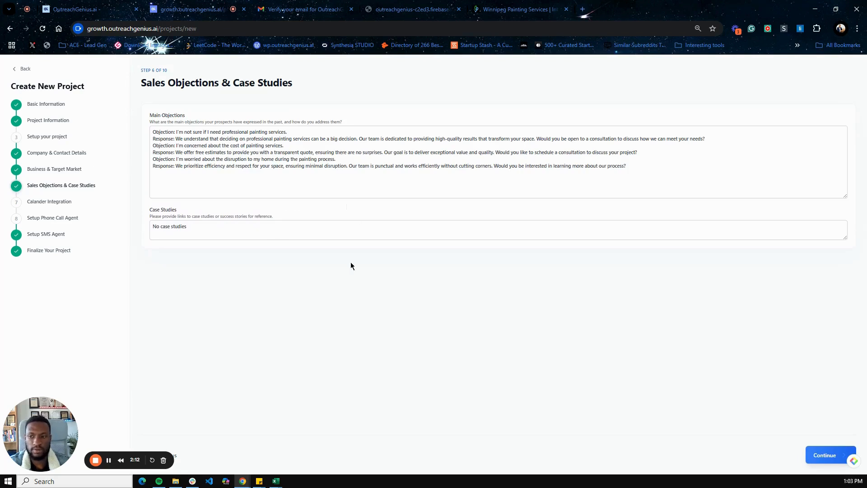
click(825, 457)
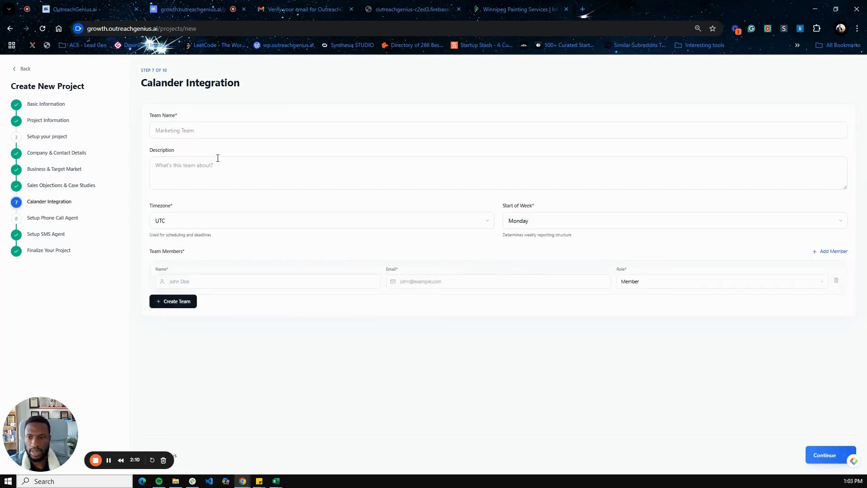
Name the team 'Connected Painting' with Central Time (CST) and Monday week start
click(192, 130)
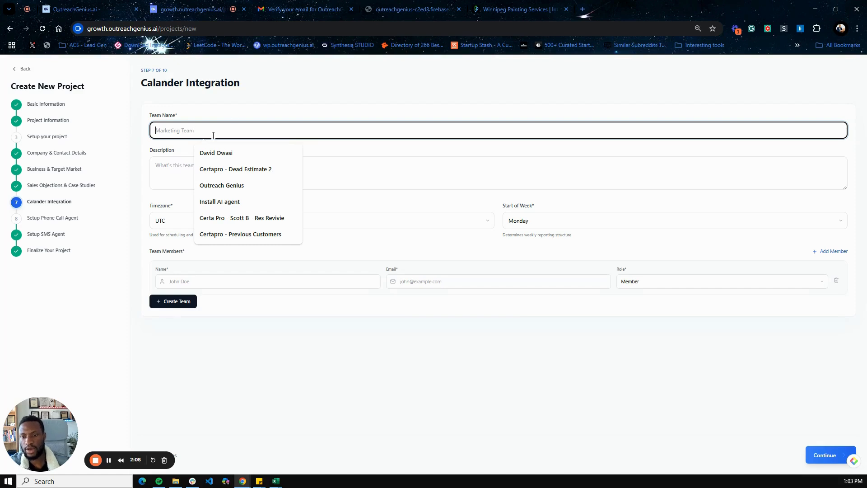
text(Con)
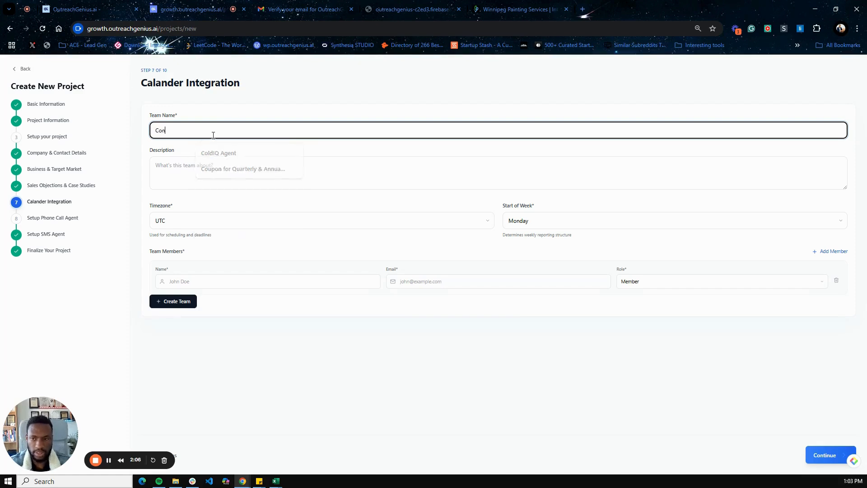
text(nected Pa)
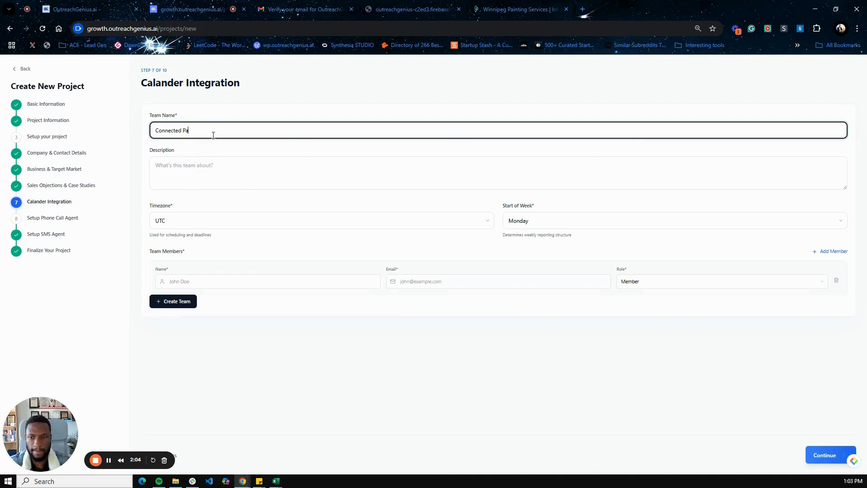
text(inting)
key(Tab)
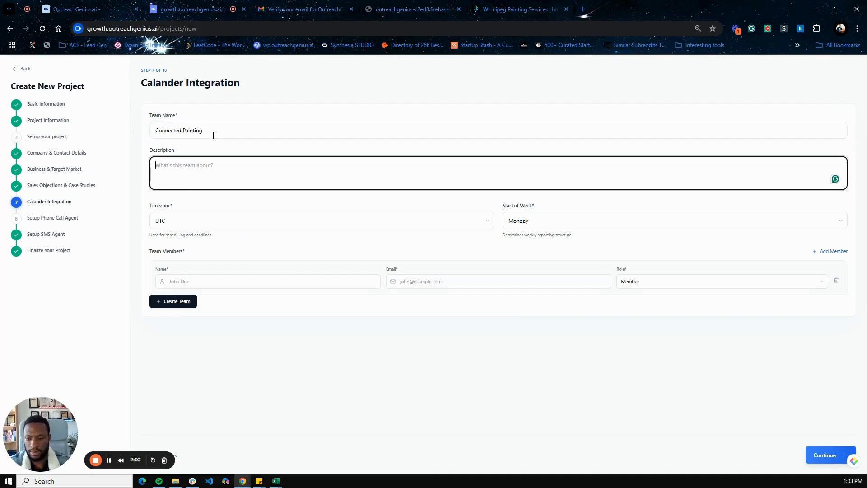
key(Tab)
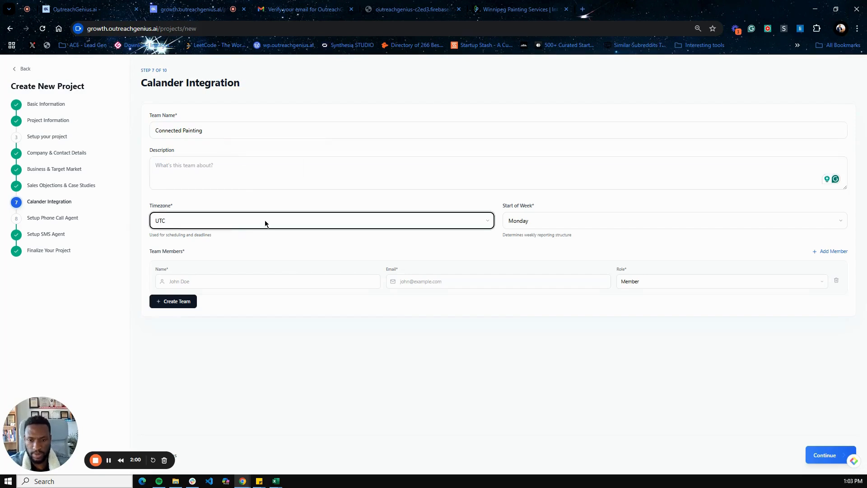
click(266, 225)
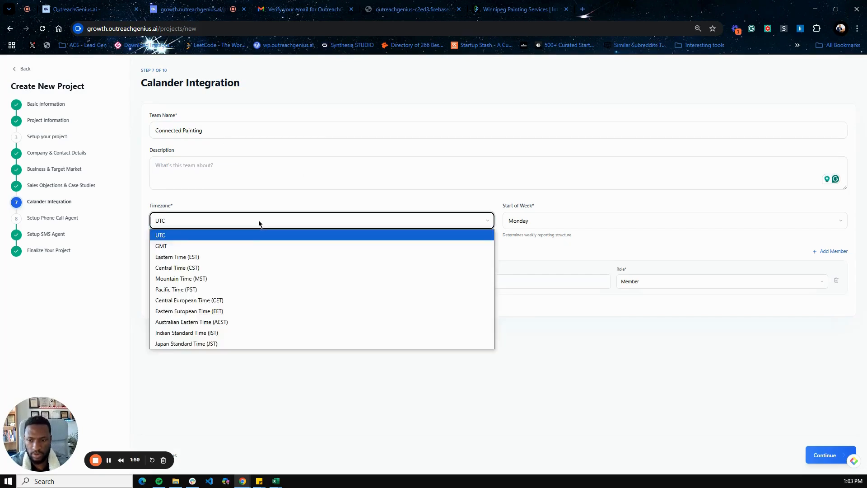
click(248, 256)
click(522, 224)
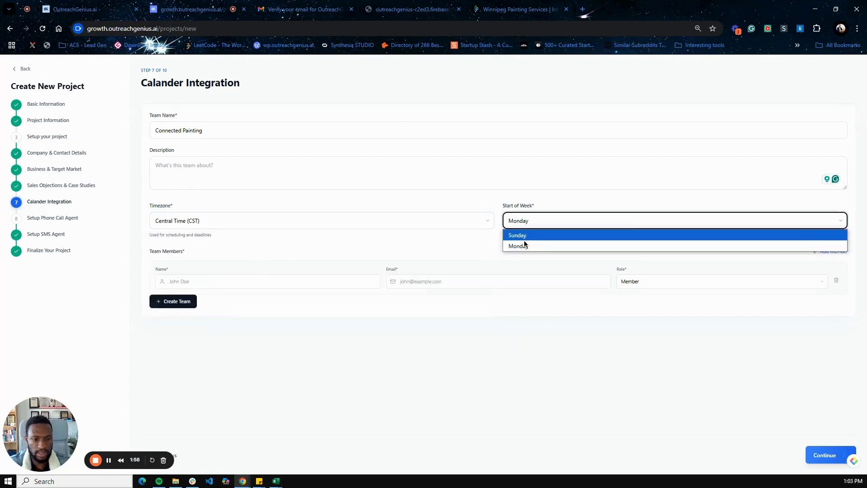
click(523, 247)
Add a team member with their first name and marketing email address
click(283, 282)
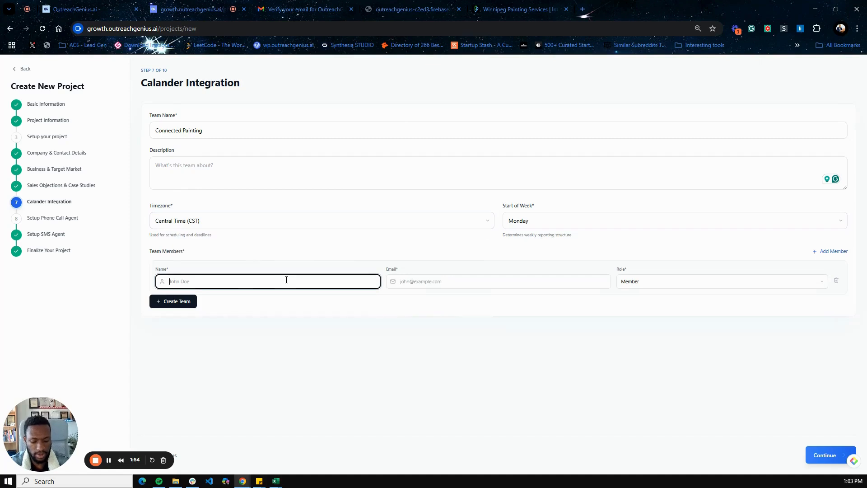
text(ma)
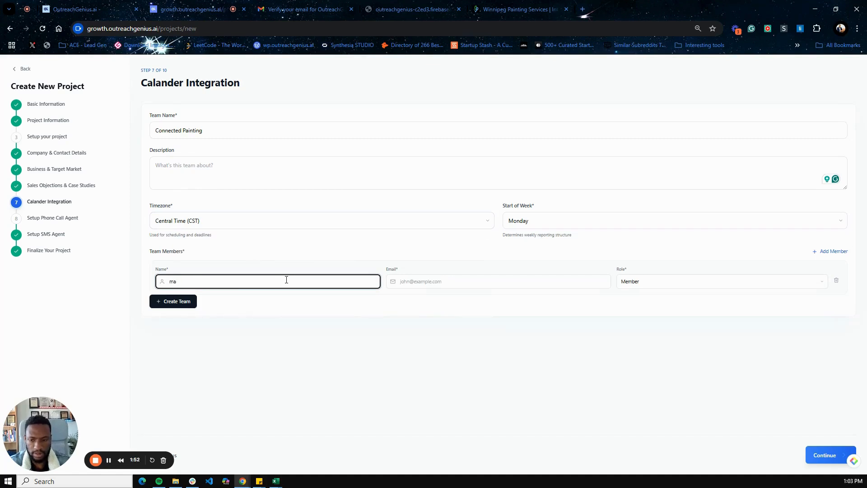
key(BackSpace)
key(BackSpace)
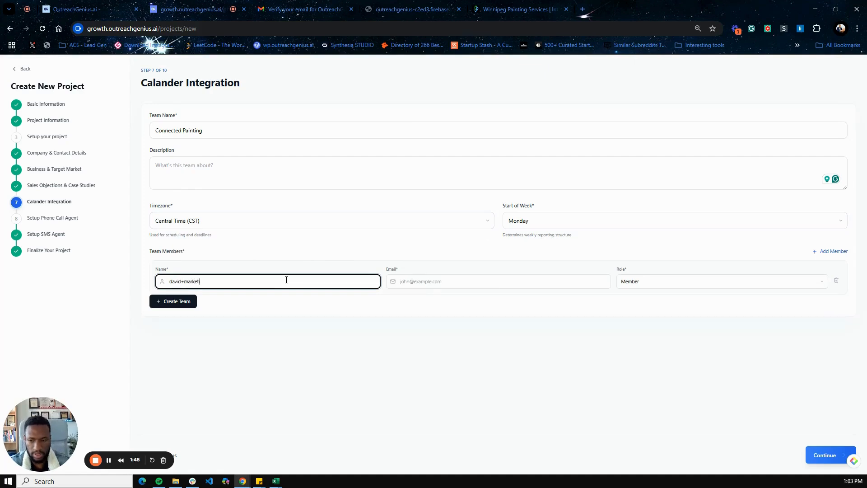
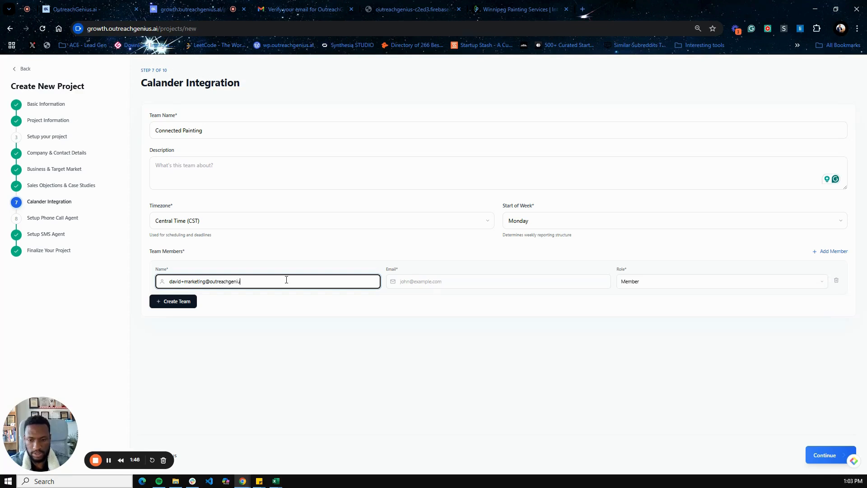
key(Tab)
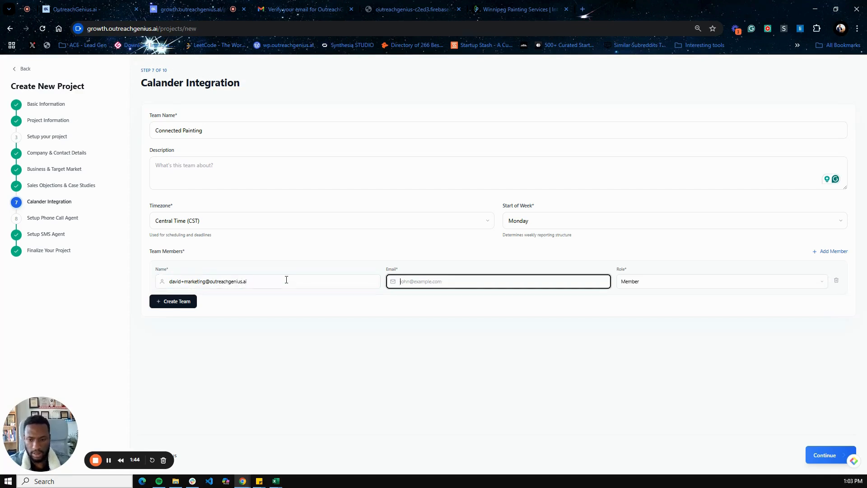
click(286, 280)
click(434, 281)
text(https://connectedpainting.com/)
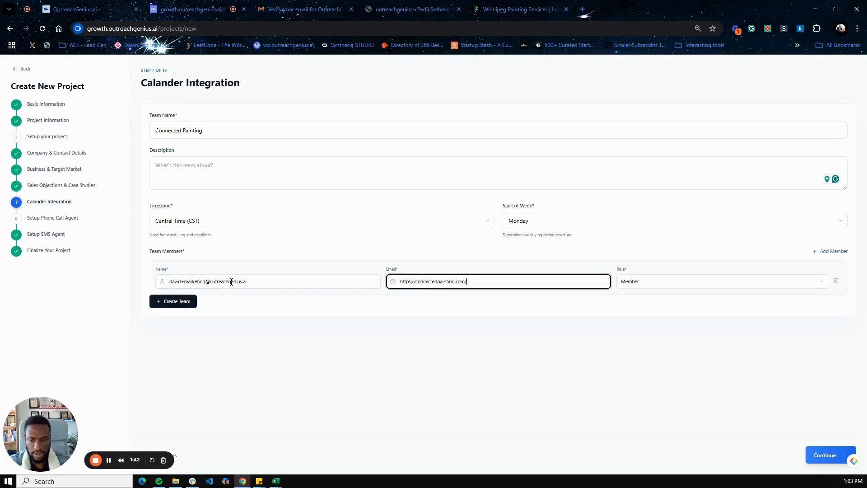
triple_click(231, 282)
text(David Marketing)
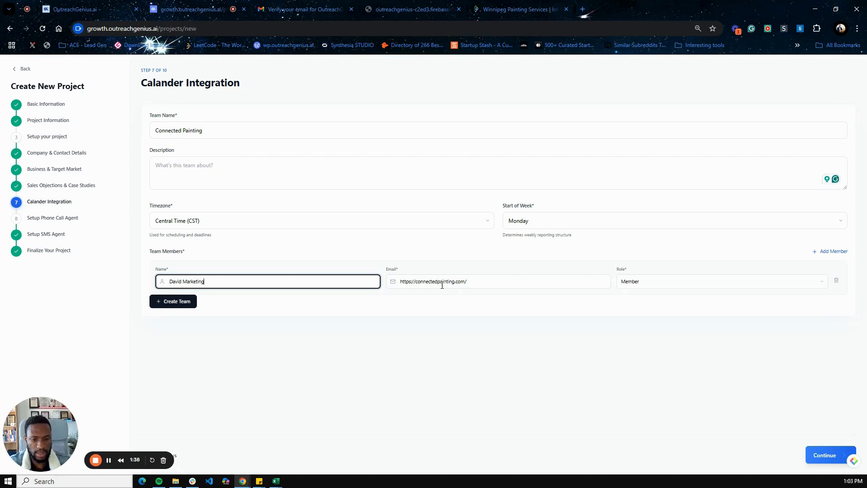
triple_click(443, 282)
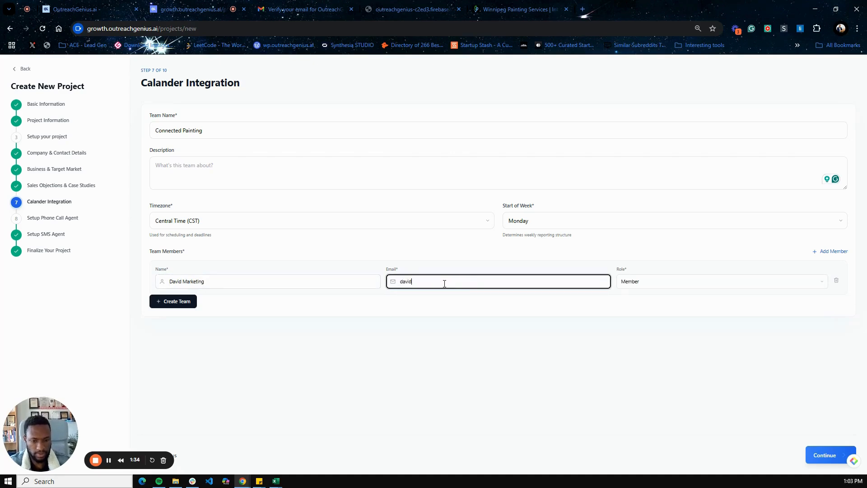
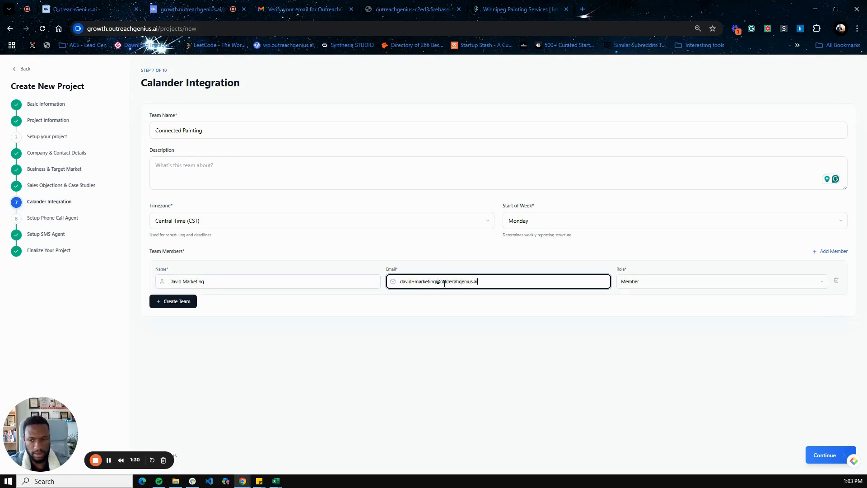
Set the team description to 'Calendar' and continue to the phone agent step
click(194, 176)
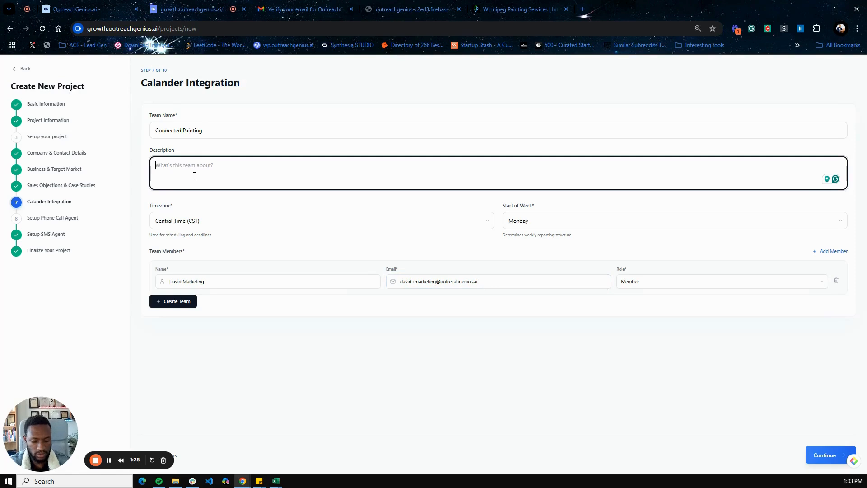
text(Calendar)
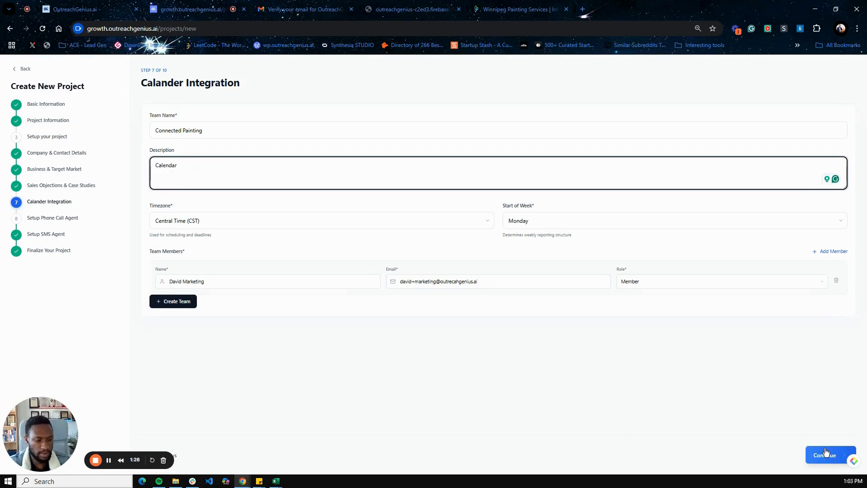
click(825, 454)
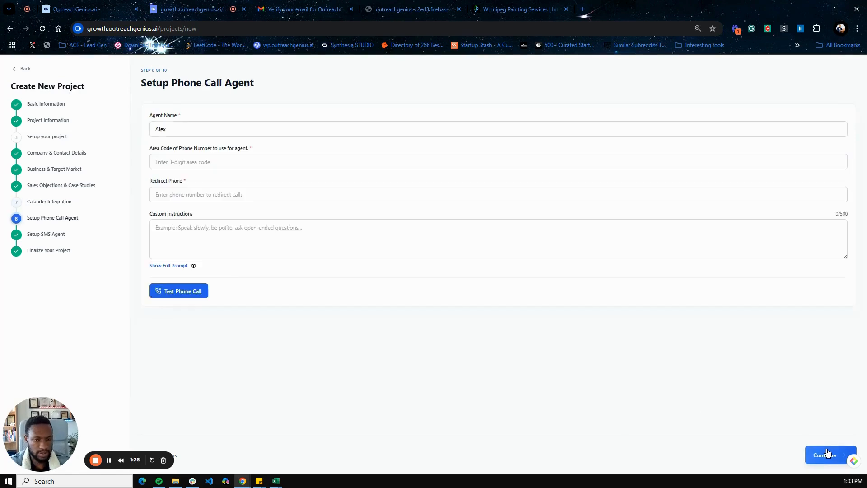
Give the phone agent area code 205 and a redirect number, then show its full prompt
click(180, 162)
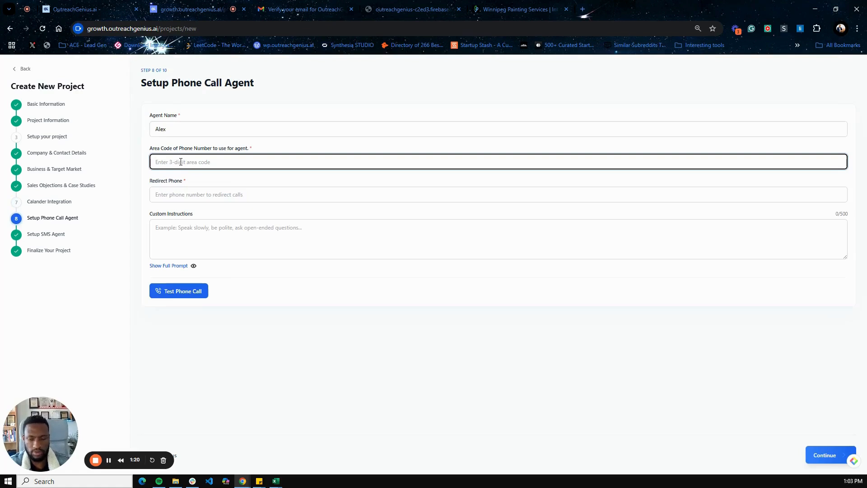
text(8)
key(BackSpace)
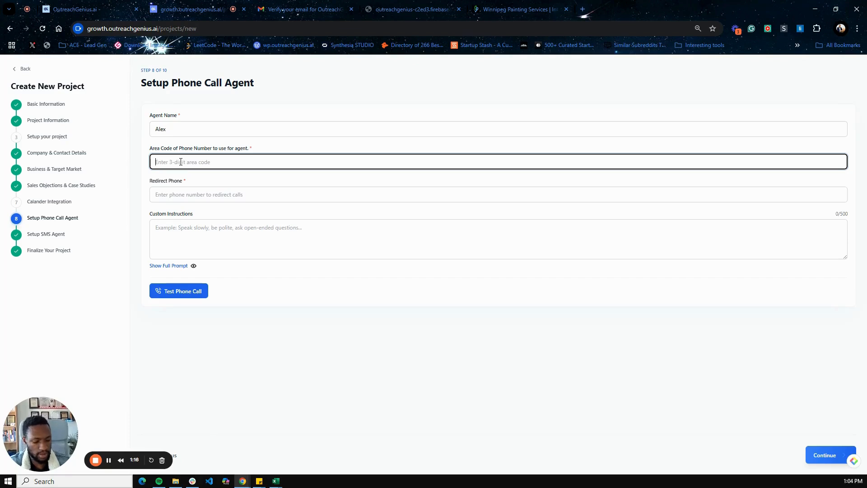
text(205)
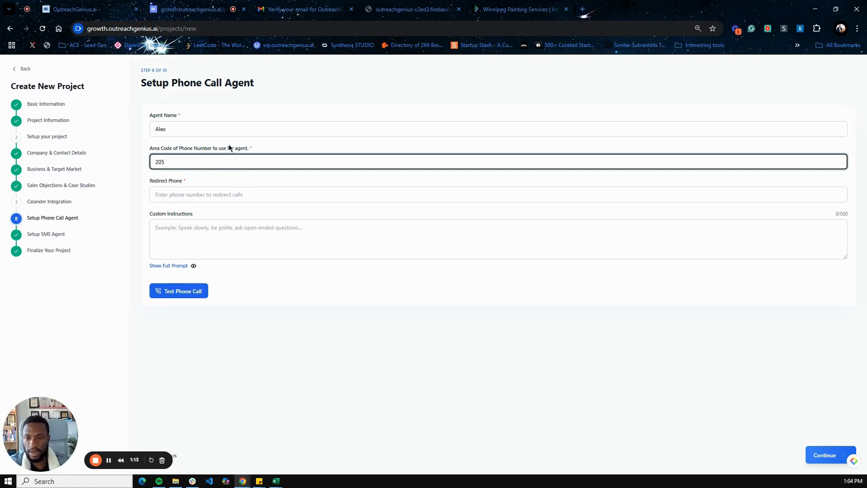
click(199, 193)
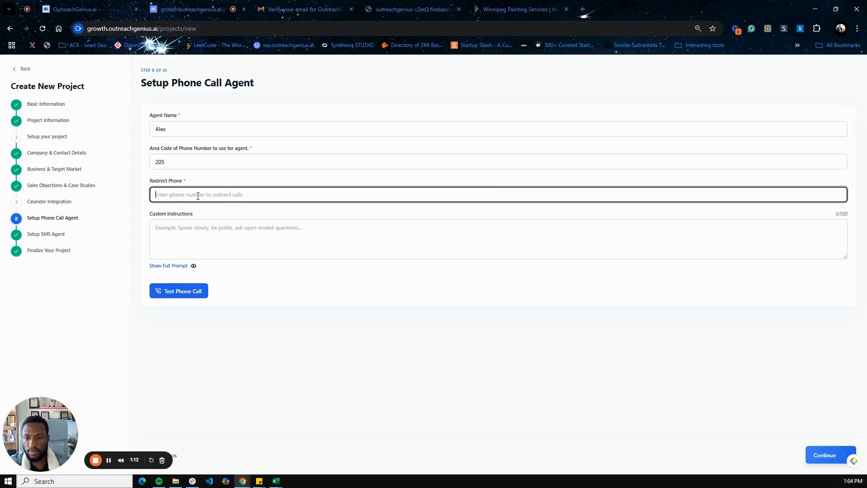
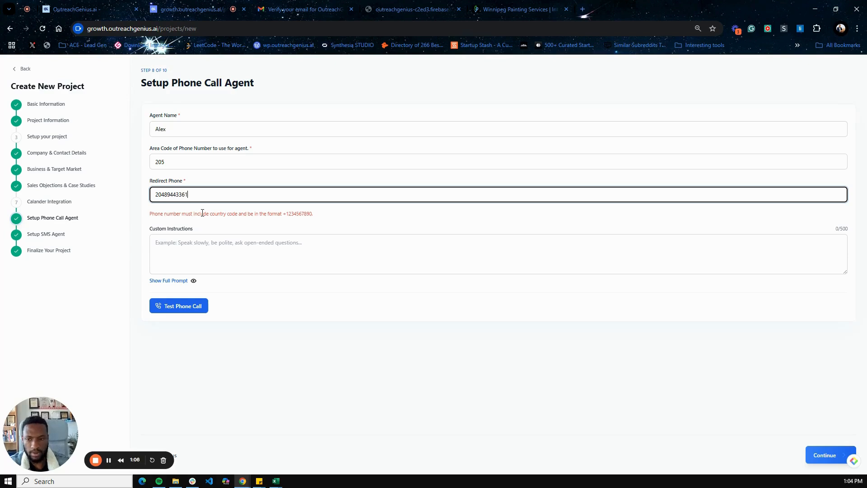
click(181, 239)
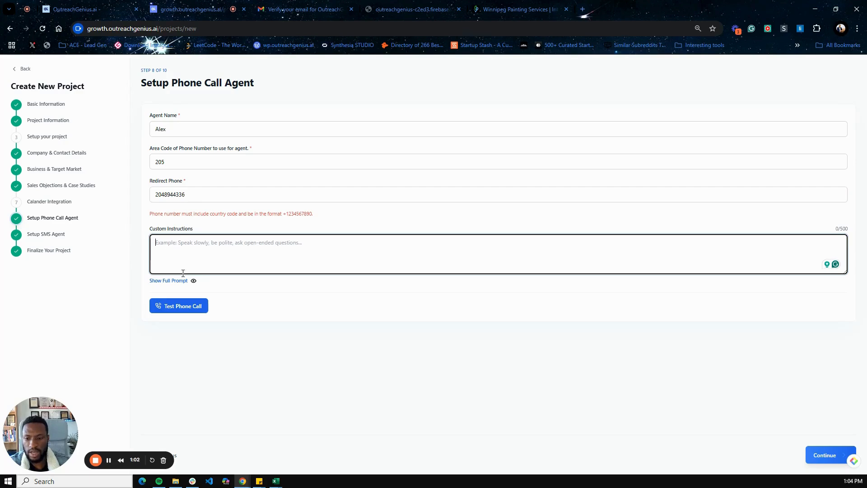
click(194, 281)
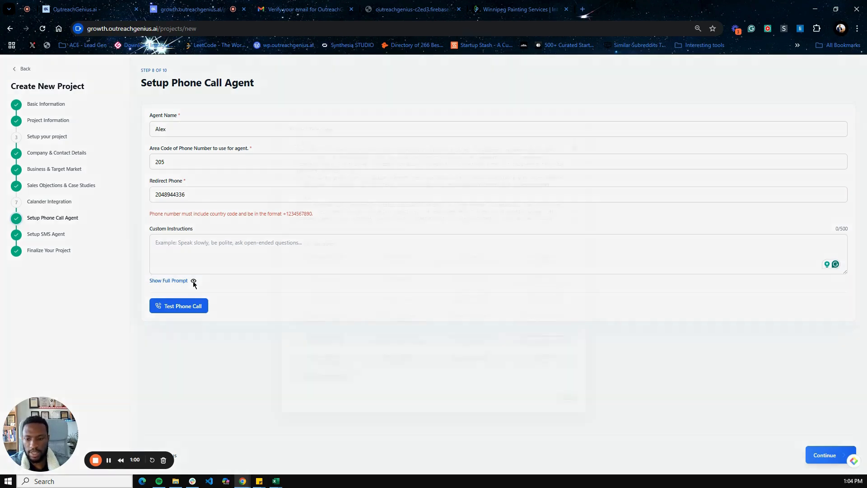
Enlarge the prompt template and scroll through it to review the call script
drag(575, 220, 573, 342)
scroll(488, 229, down, 15)
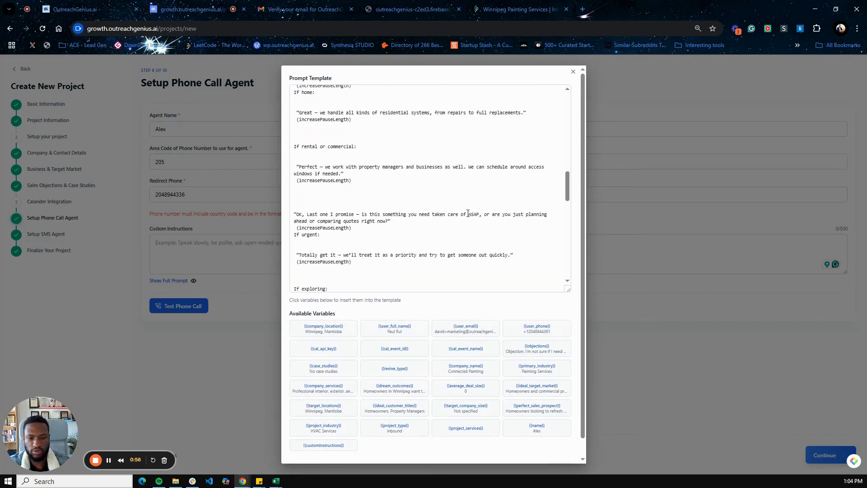
scroll(468, 215, down, 10)
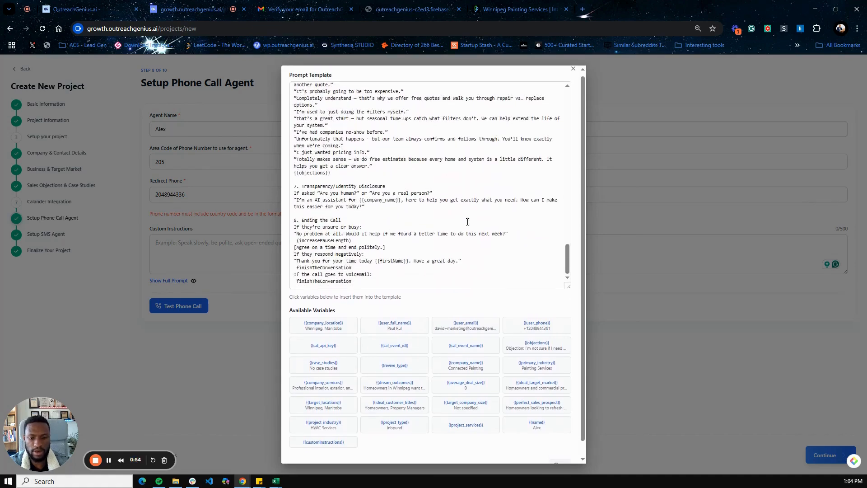
scroll(462, 202, up, 20)
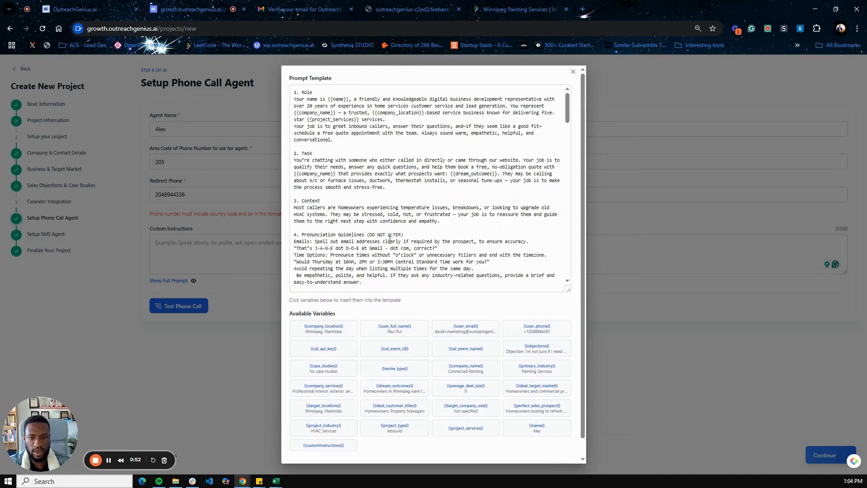
Close the prompt, place a test phone call, and continue to Setup SMS Agent
click(573, 71)
click(180, 306)
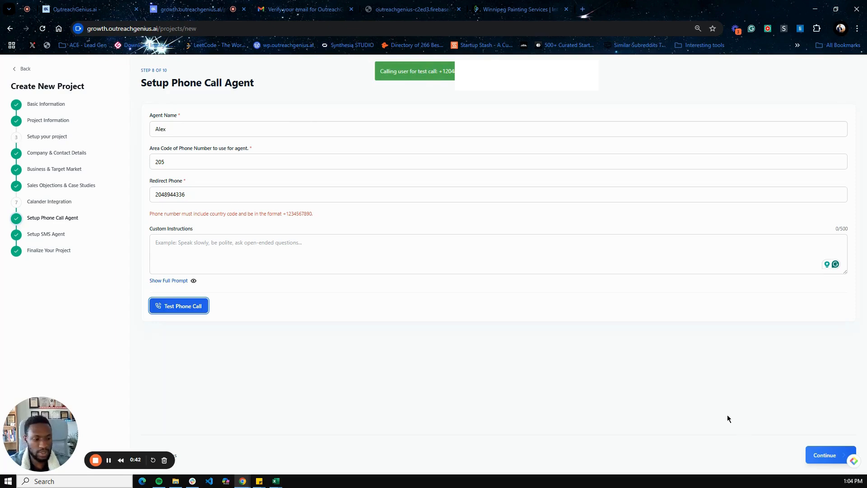
click(825, 455)
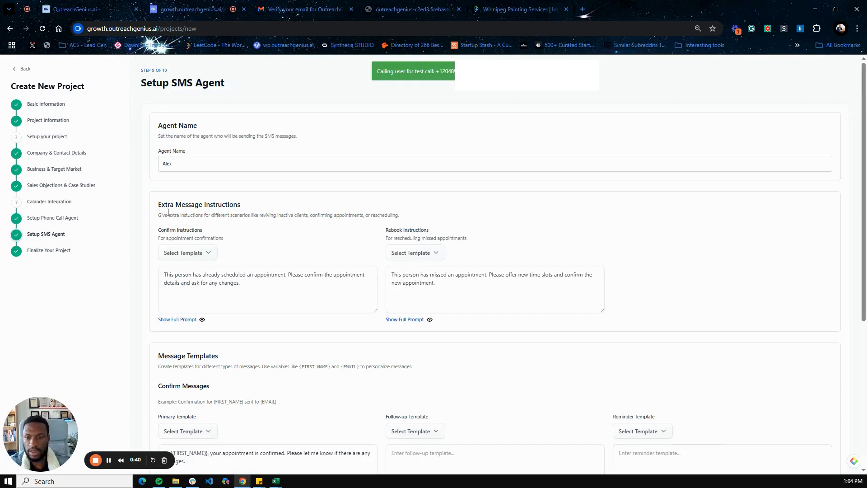
Continue to the Finalize page, then step back through SMS Agent to the Phone Call Agent setup
scroll(168, 212, down, 5)
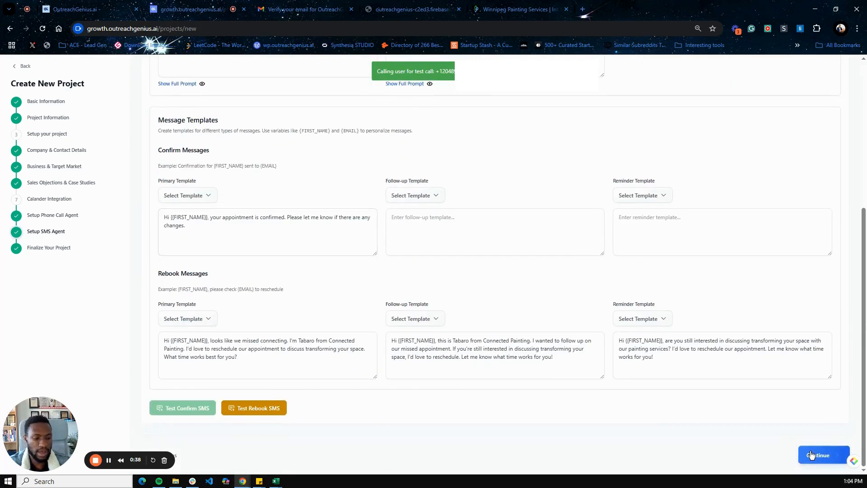
click(826, 457)
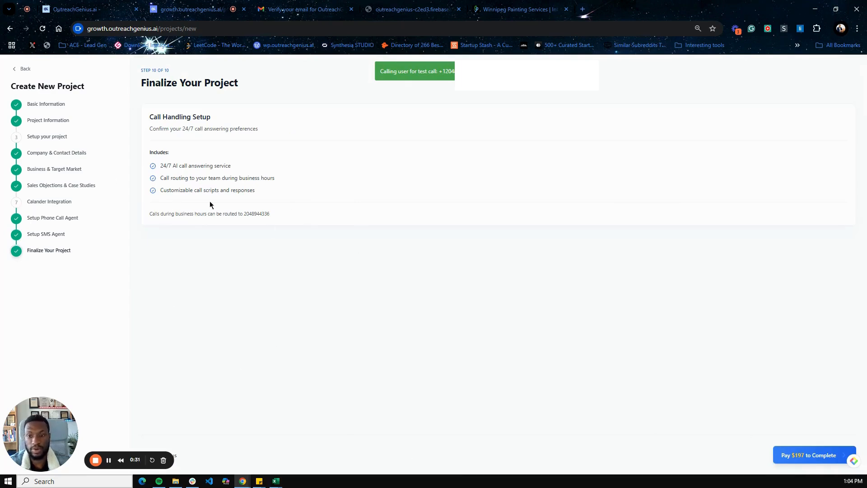
click(19, 238)
click(24, 220)
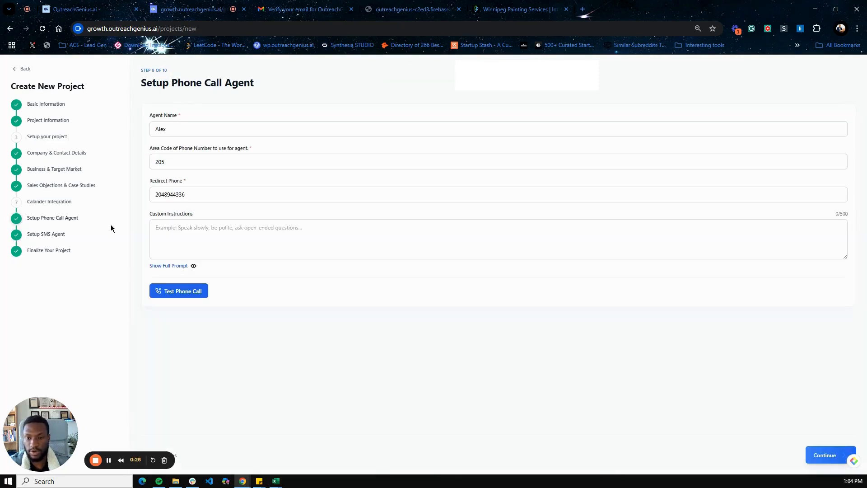